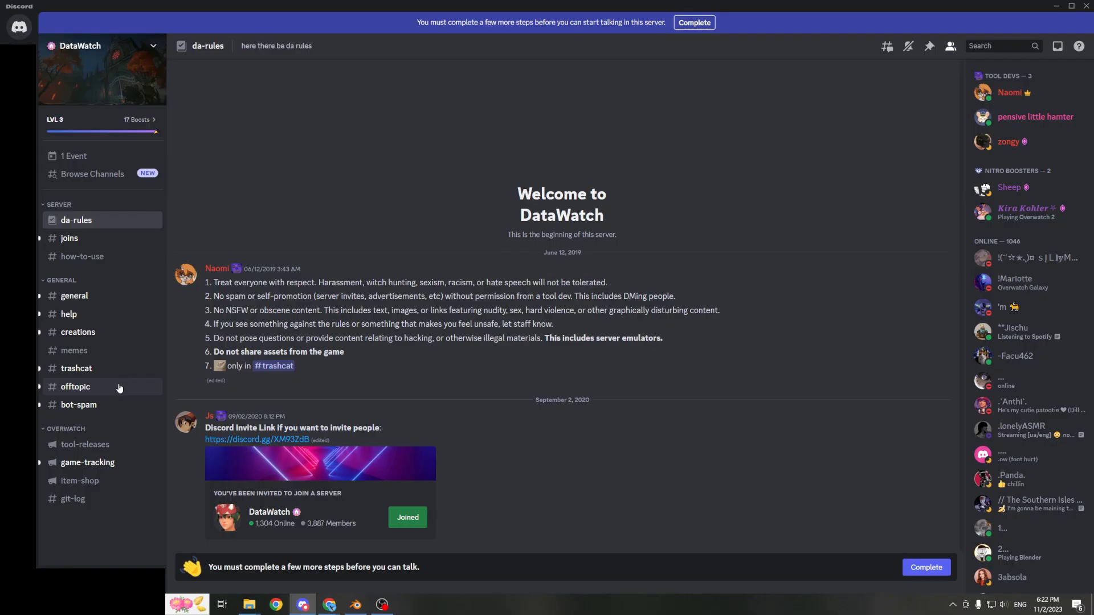
Download toolchain-release.zip for DataTool v2.7.0.0+1060 from the DataWatch tool-releases channel and check it in the Downloads folder.
click(117, 445)
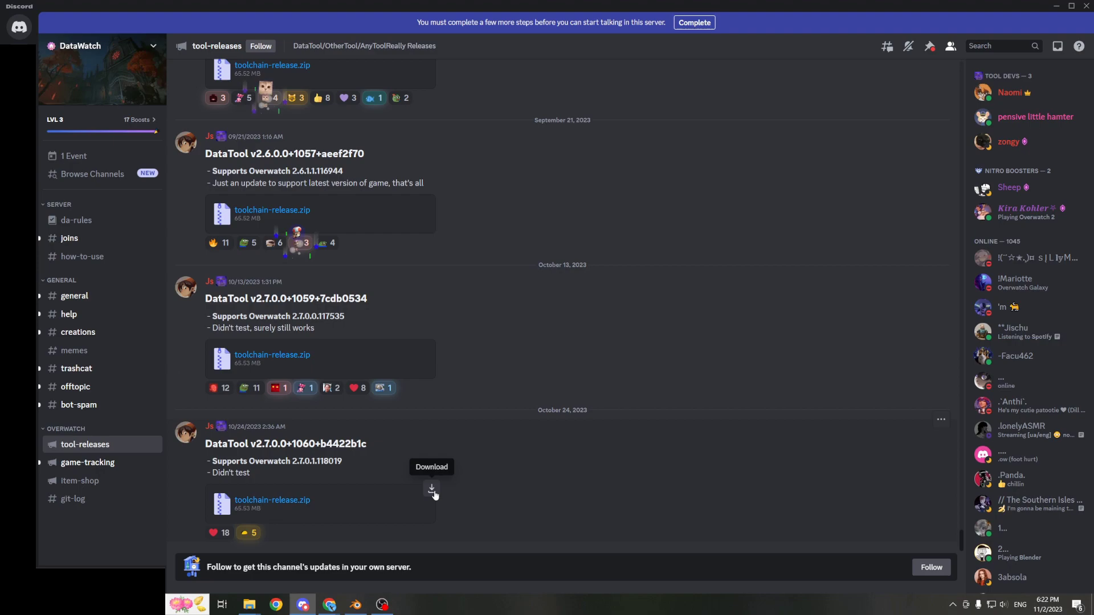
click(432, 489)
click(561, 339)
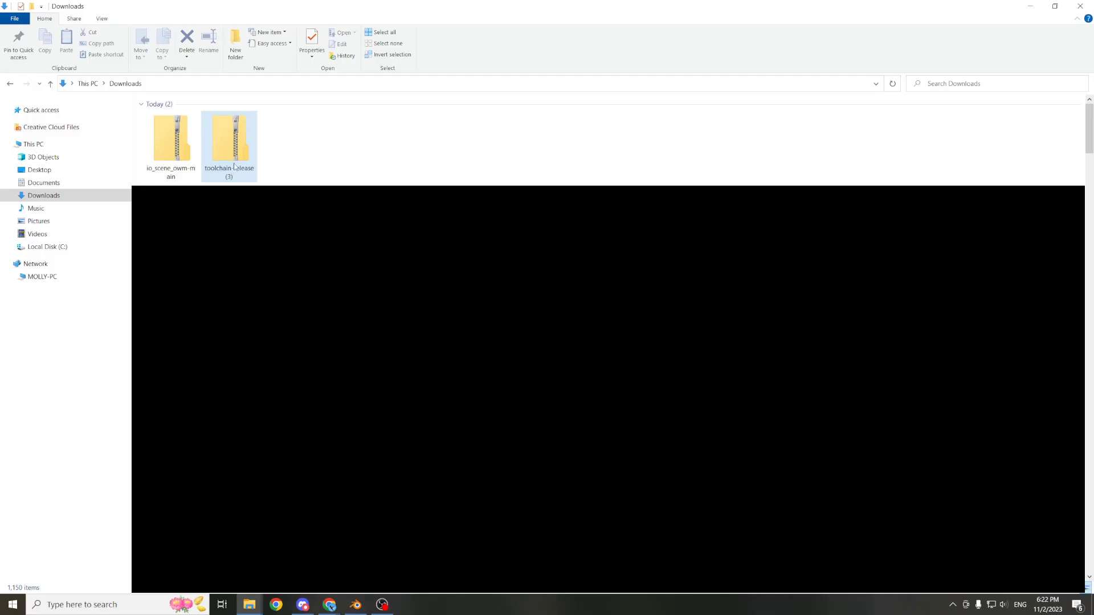
click(1030, 7)
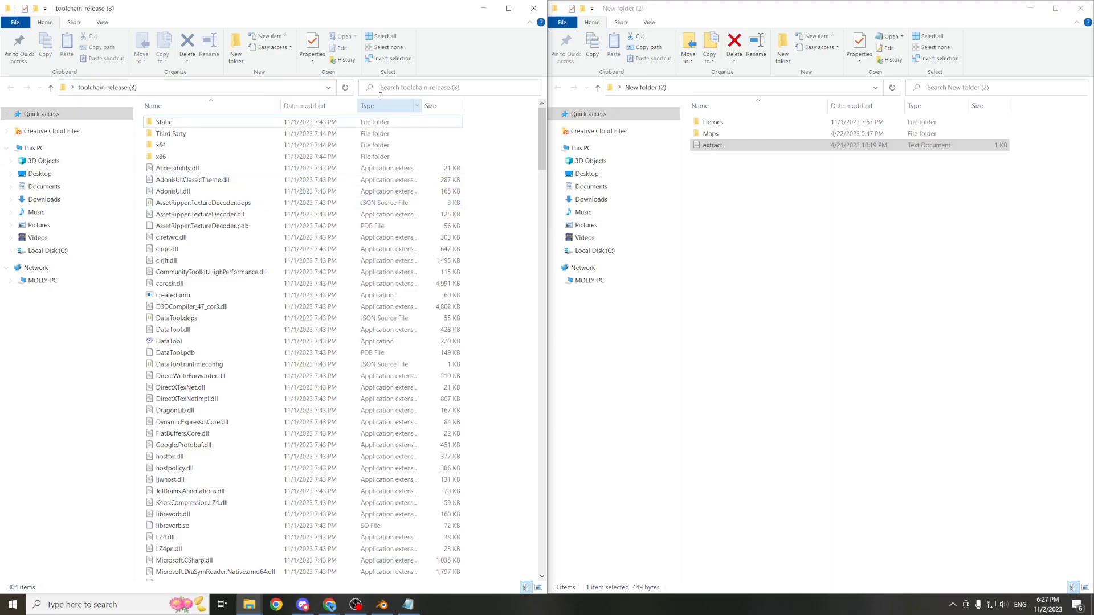
Open a command prompt in the toolchain-release (3) folder and enter a DataTool.exe extract-* command template targeting New folder (2) with "*name|skin=*skin".
click(240, 91)
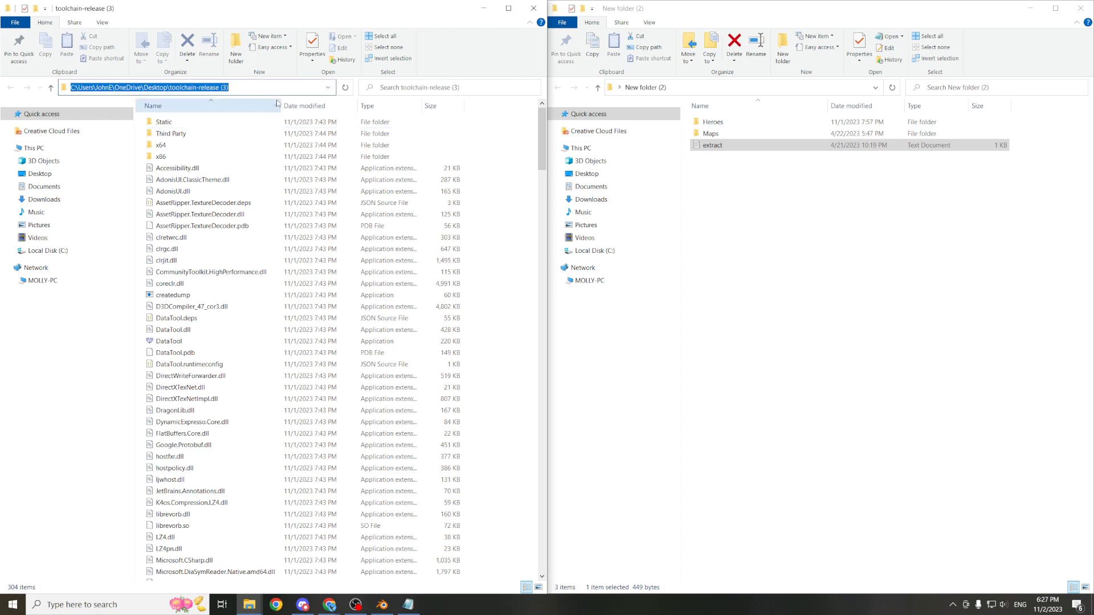
text(cmd)
key(Return)
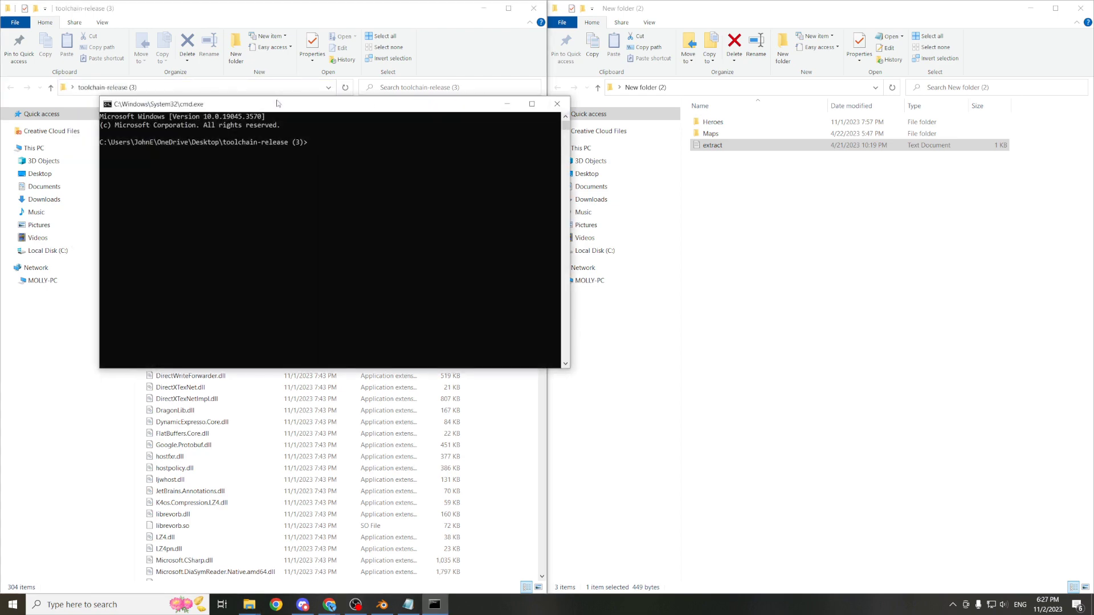
text(DataTool.exe "C:\Program Files (x86)\Overwatch" extract-* "C:\Users\JohnE\OneDrive\Desktop\New folder (2)" "*name|skin-*skin")
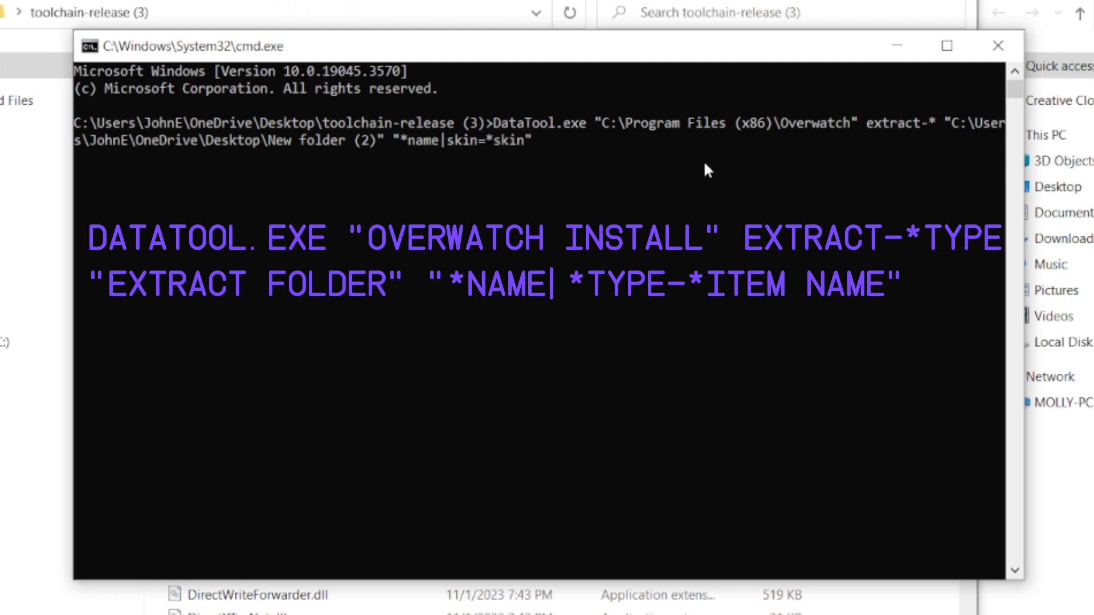
Change the DataTool command to extract-unlocks with "illari|skin=sundown", keeping the Overwatch install and New folder (2) paths, and run it.
key(Left)
key(Left)
key(Left)
key(Left)
key(Left)
key(Left)
key(Left)
key(Left)
key(Left)
key(Left)
key(Left)
key(Left)
key(Left)
key(Left)
key(Left)
key(Left)
key(Left)
key(Left)
key(Left)
key(Left)
key(Left)
key(Left)
key(Left)
key(Left)
key(Left)
key(Left)
key(Left)
key(Left)
key(Left)
key(Left)
key(Left)
key(Left)
key(Left)
key(Left)
key(Left)
key(Left)
key(Left)
key(Left)
key(Left)
key(Left)
key(Left)
key(Left)
key(Left)
key(Left)
key(Left)
key(Left)
key(Left)
key(Left)
key(Left)
key(Left)
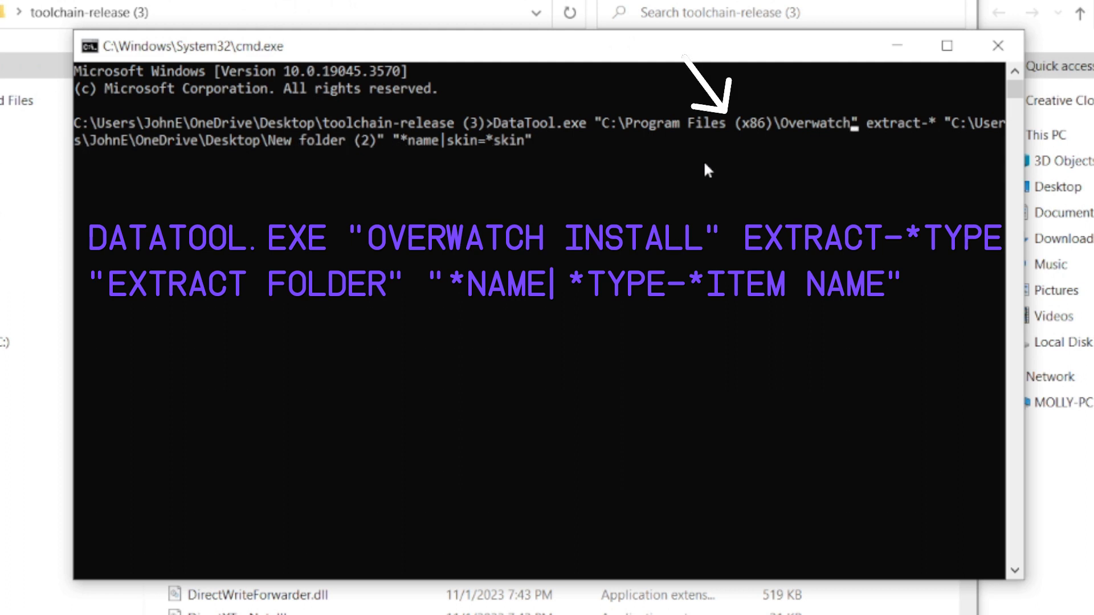
key(Left)
key(Left)
key(Left)
key(Left)
key(Left)
key(Left)
key(Left)
key(Left)
key(Left)
key(Left)
key(Left)
key(Left)
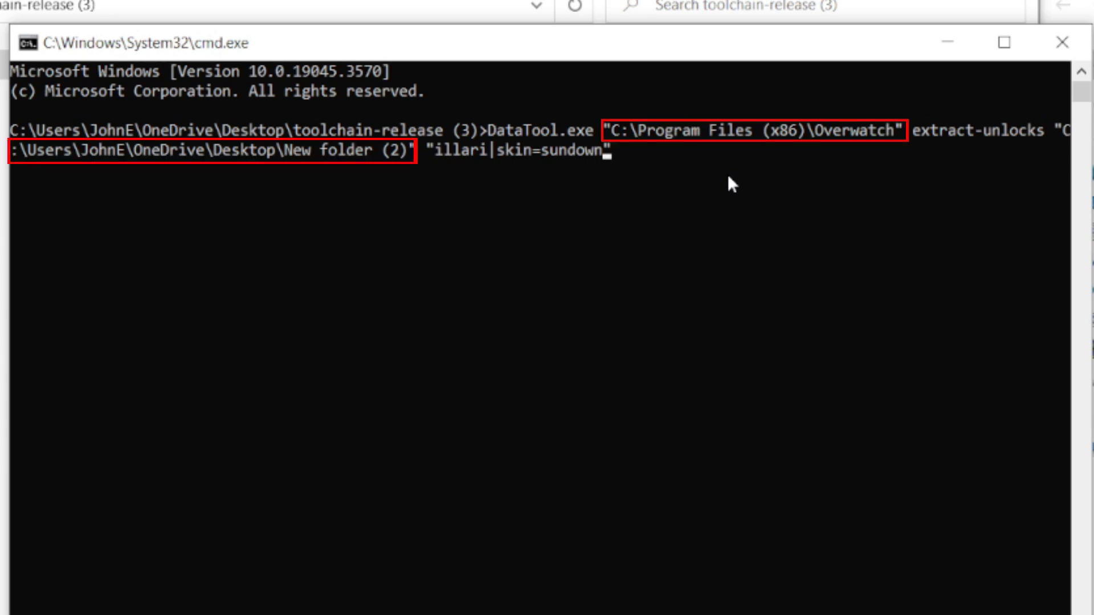
key(Return)
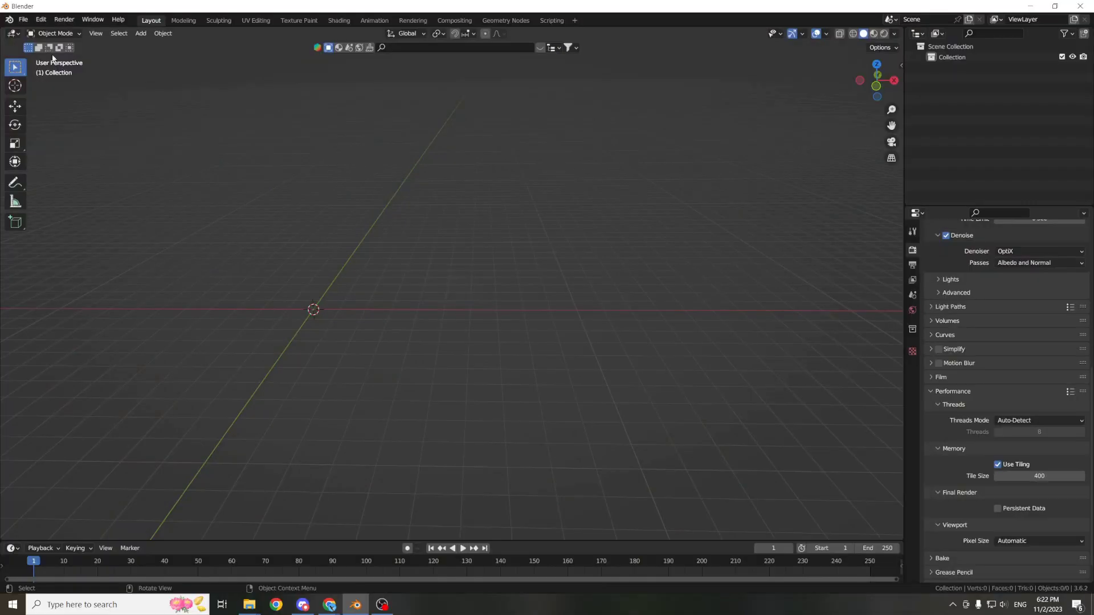
Switch to Blender and install the io_scene_owm-main.zip add-on from Downloads, filtering the files by "owm".
click(40, 20)
click(57, 171)
click(315, 50)
click(276, 37)
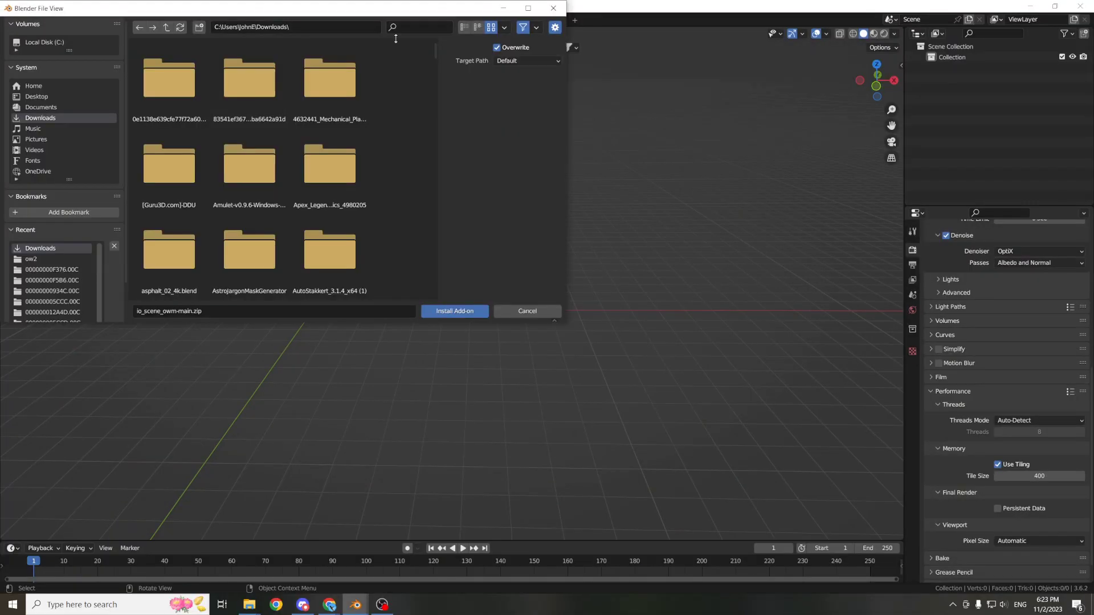
text(m)
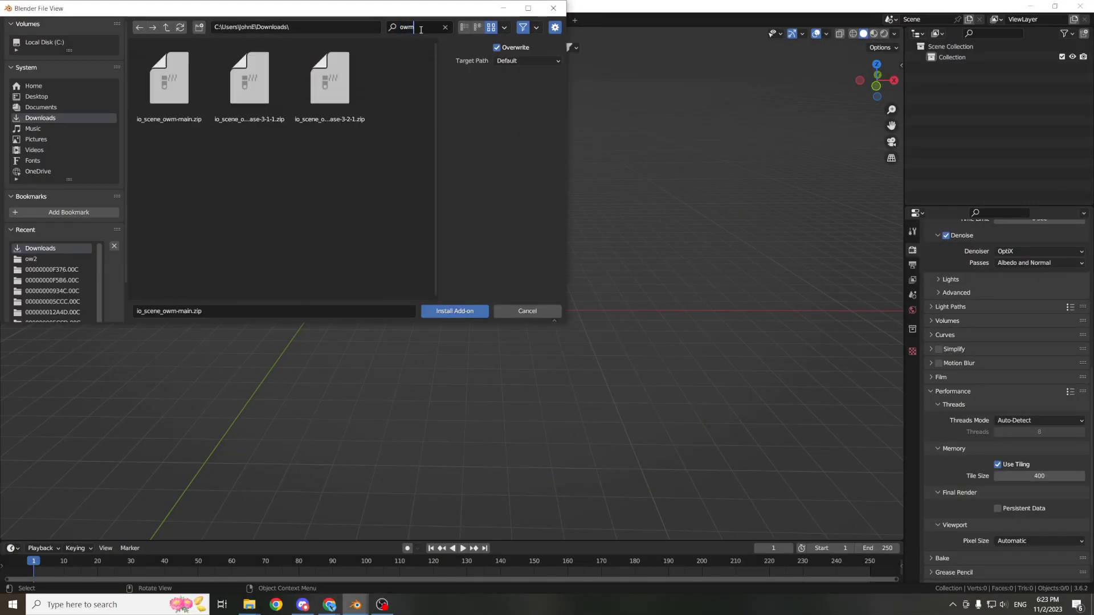
click(170, 83)
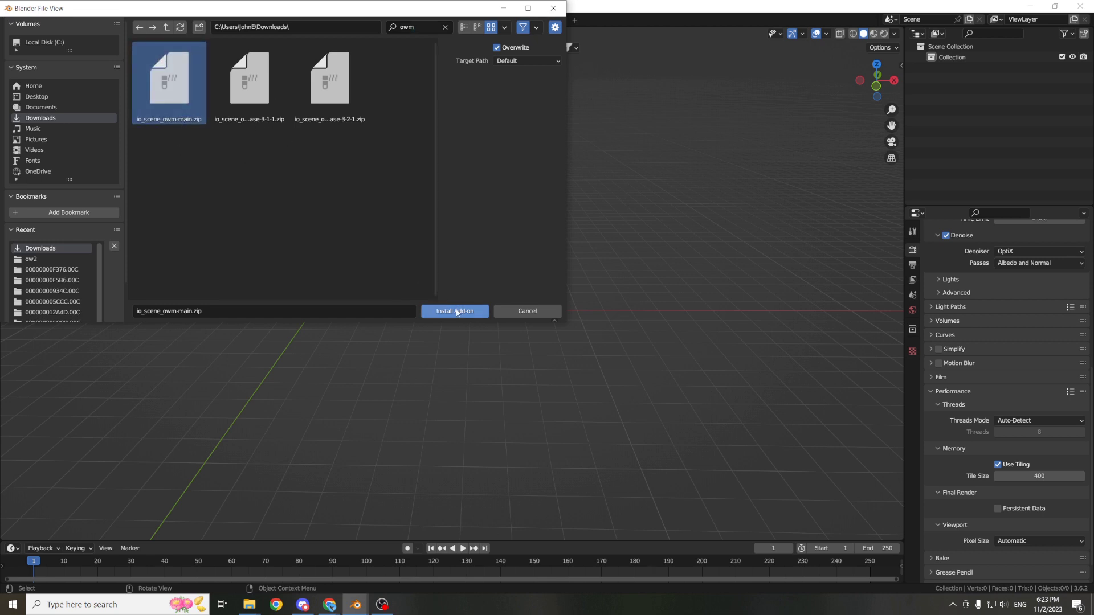
click(455, 310)
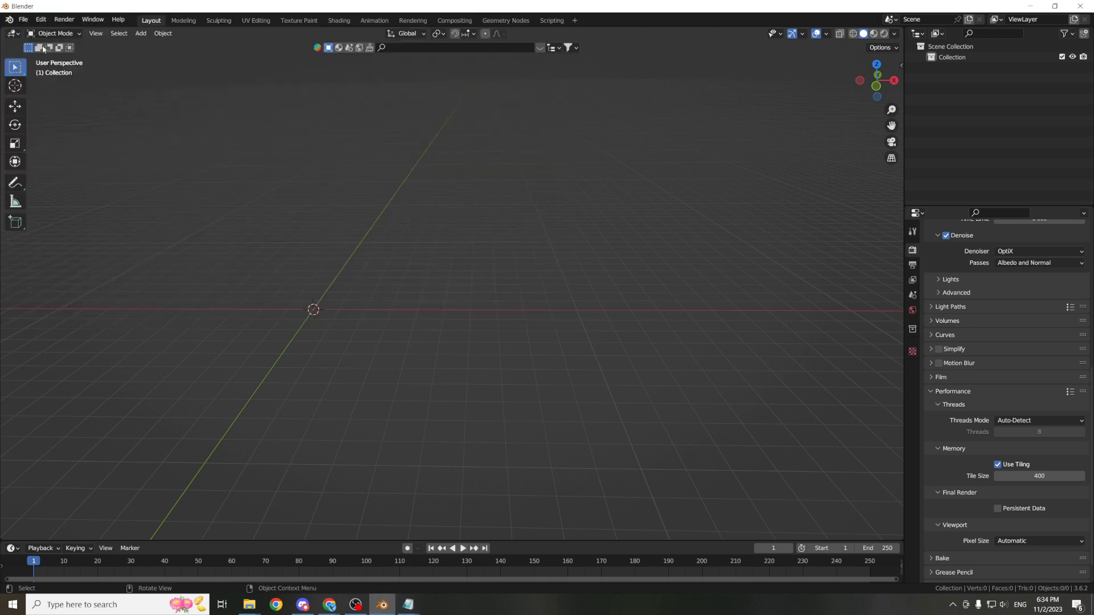
Start an Overtools model (.owmdl) import and open the Heroes folder inside New folder (2) on the Desktop.
click(22, 19)
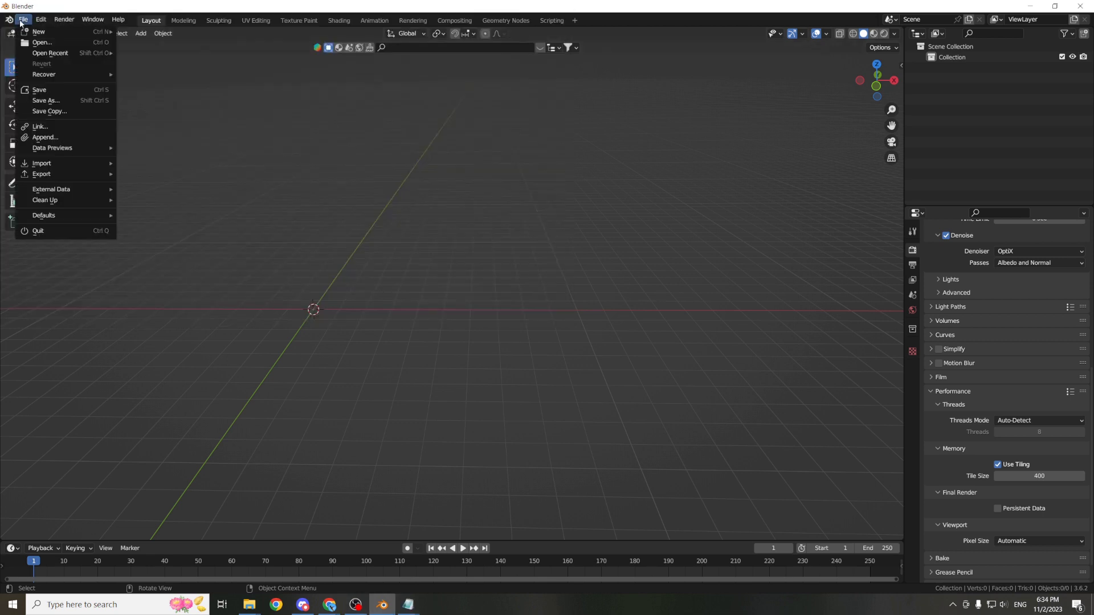
mouse_move(67, 161)
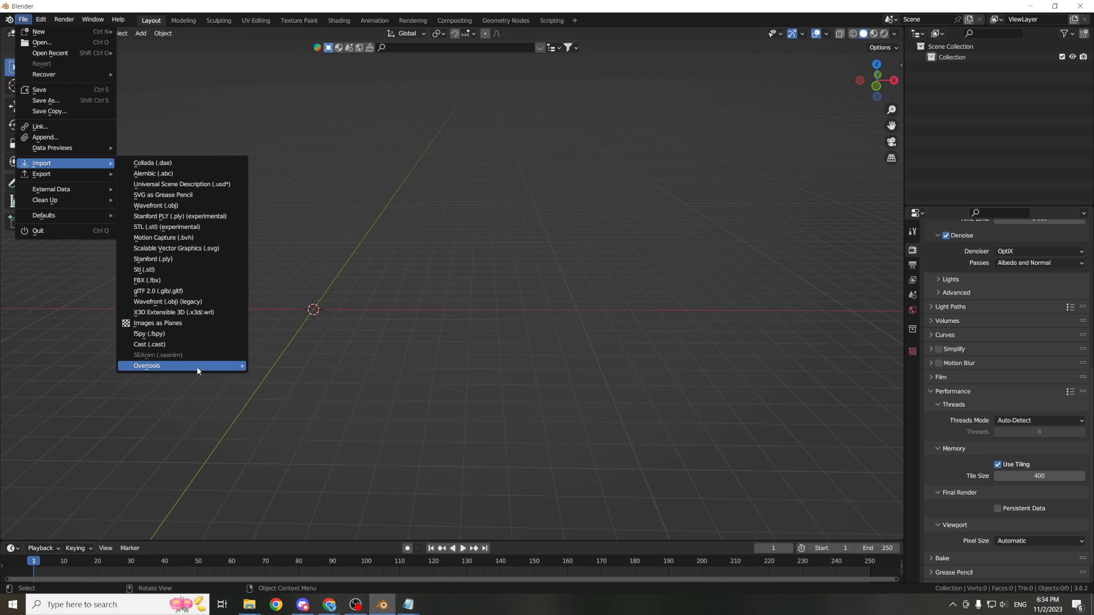
mouse_move(196, 366)
click(326, 387)
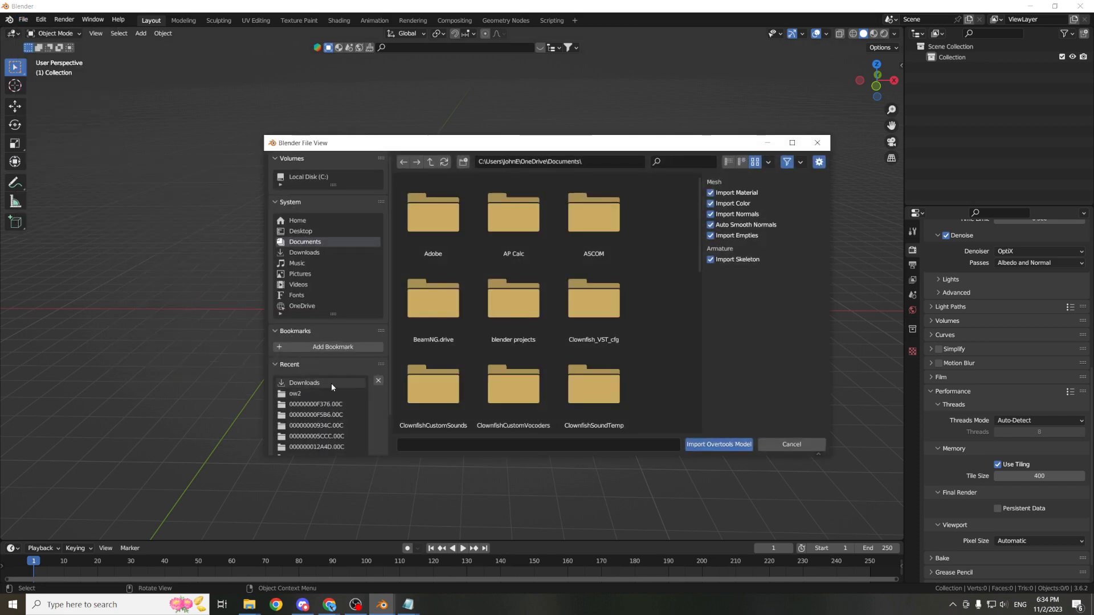
click(305, 233)
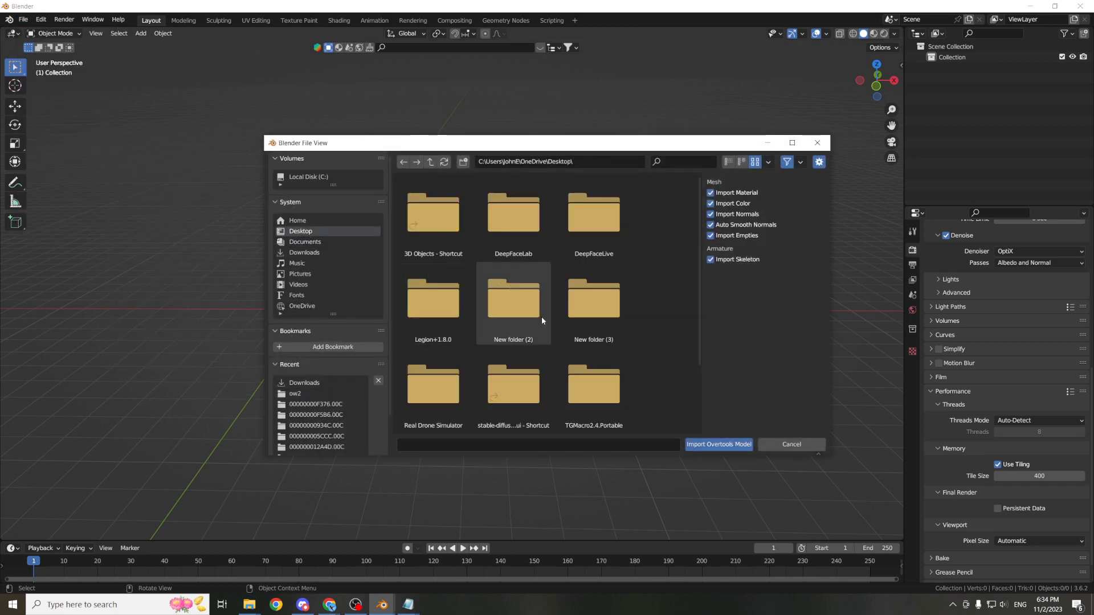
double_click(541, 316)
double_click(433, 220)
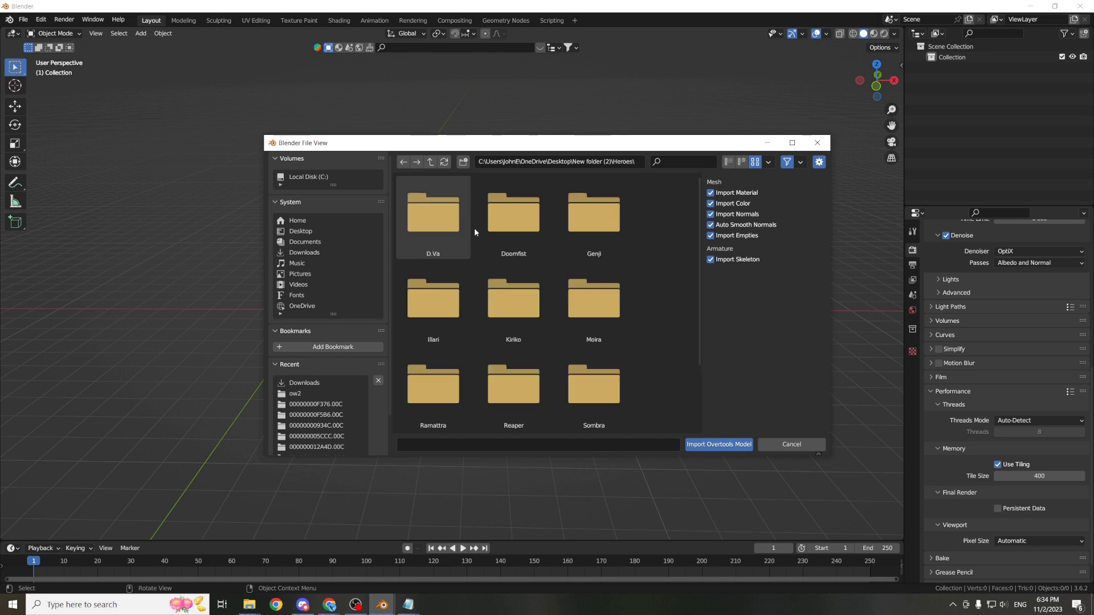
Browse to Illari's Skin\Overwatch\Sundown\Models folder and look through its model folders.
click(436, 321)
double_click(436, 321)
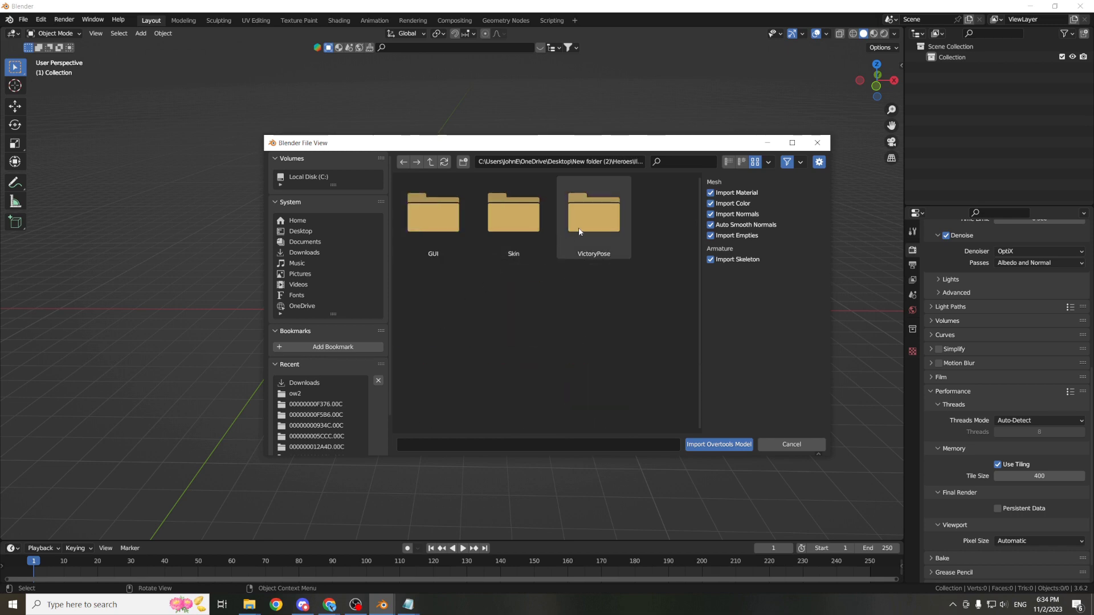
click(511, 224)
double_click(511, 224)
double_click(433, 214)
double_click(433, 214)
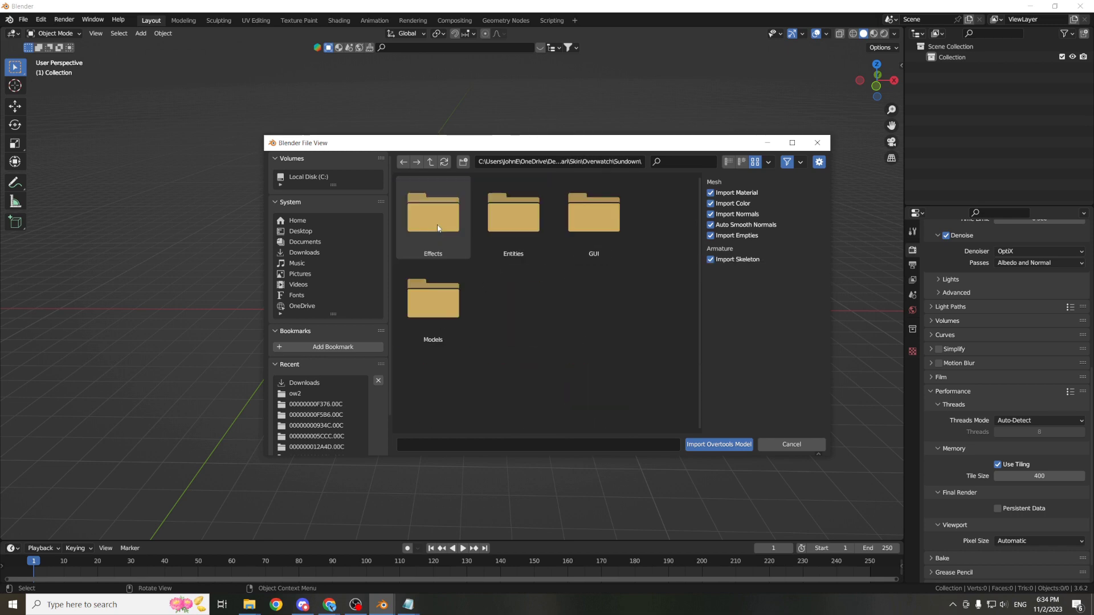
double_click(448, 279)
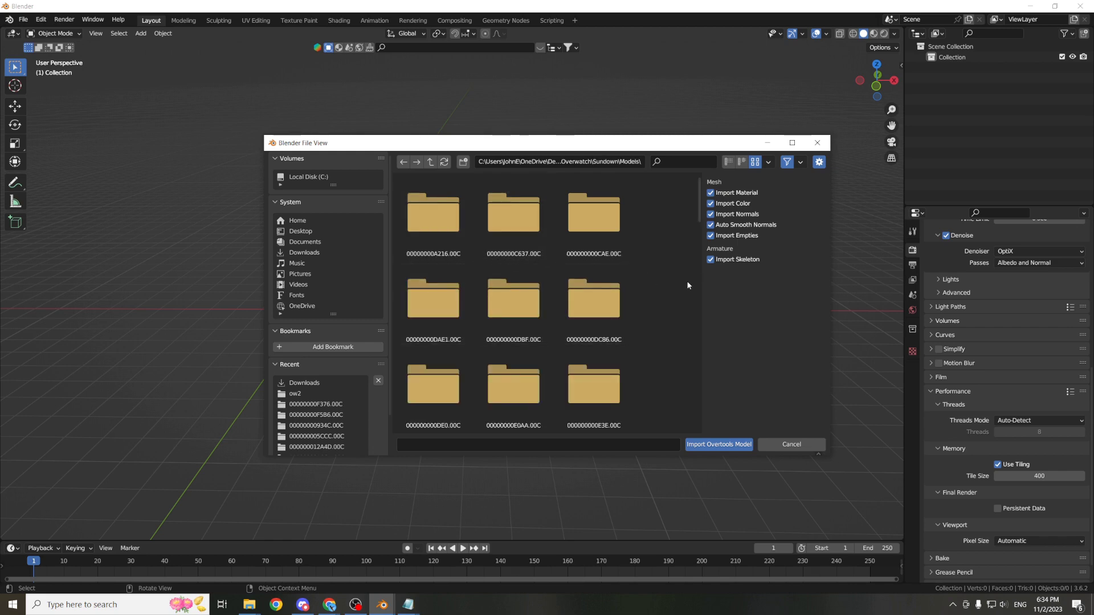
scroll(688, 285, down, 10)
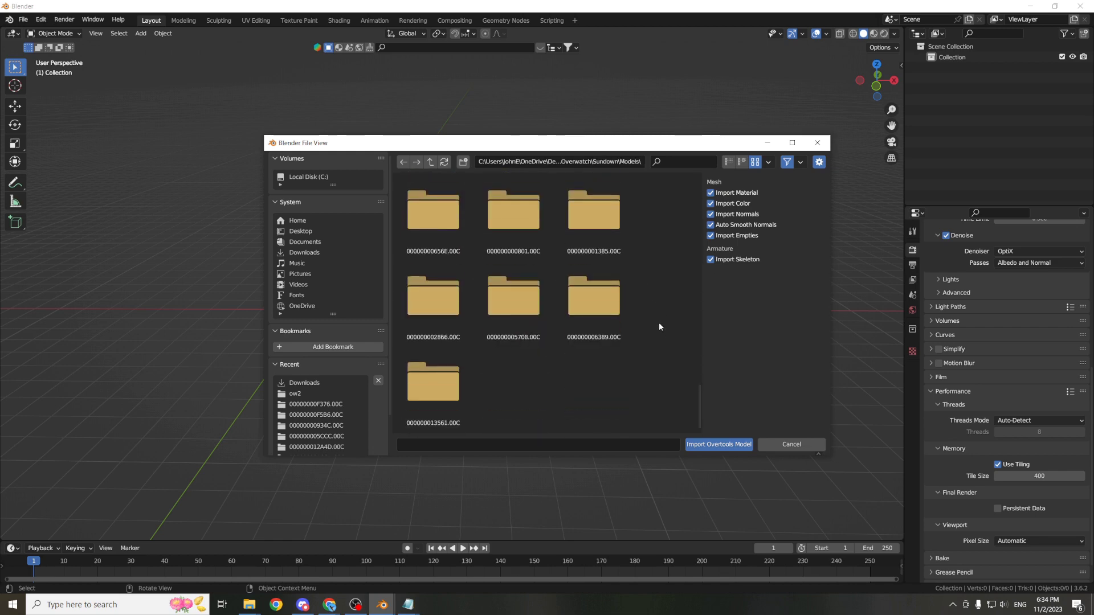
Switch to File Explorer, open the Sundown Models folder and search it for "anim".
key(alt+Tab)
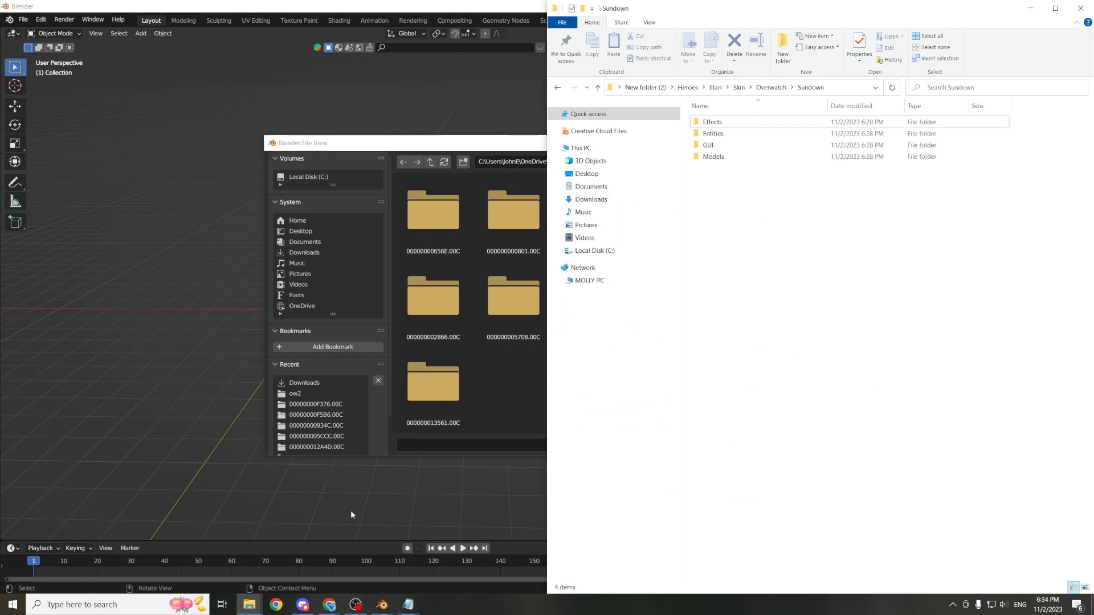
double_click(765, 155)
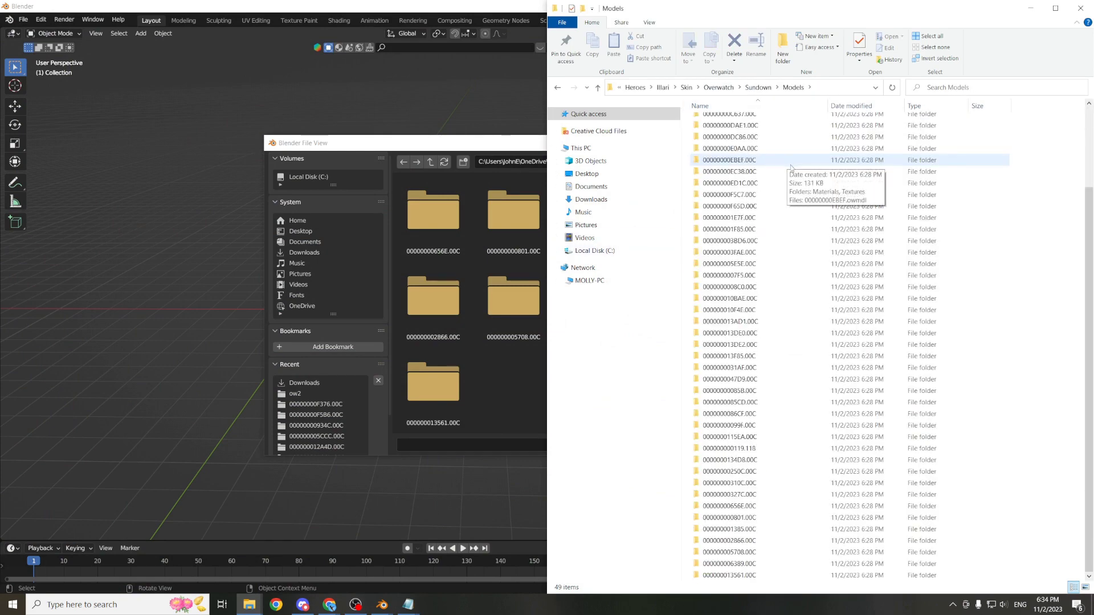
drag(741, 8, 645, 8)
click(888, 88)
text(anim)
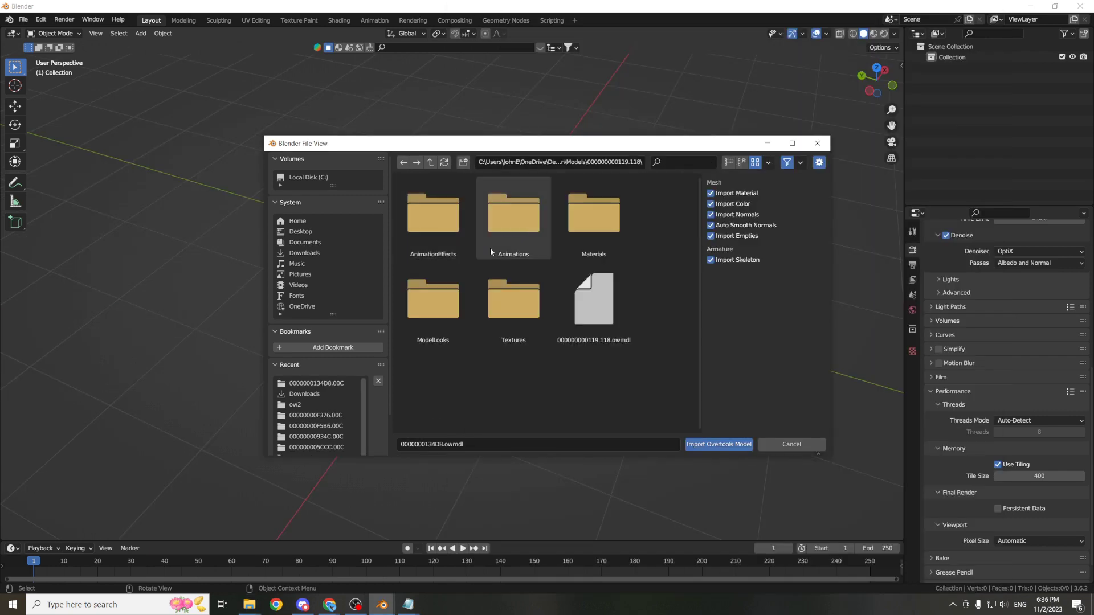
Import the 000000000119.118.owmdl model into the Blender scene and inspect the character in the viewport.
click(593, 299)
click(715, 445)
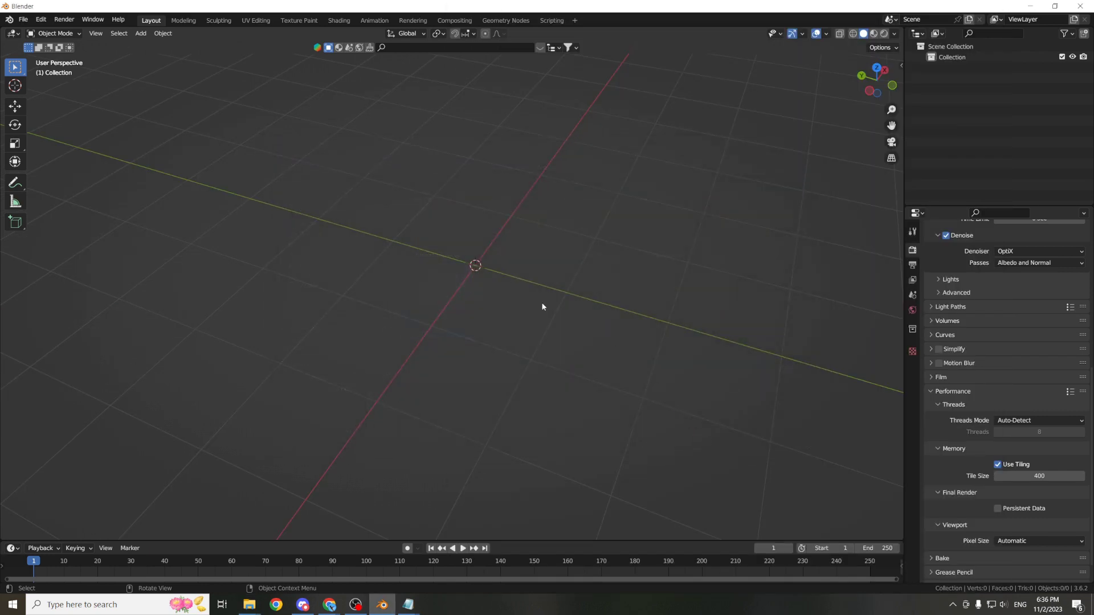
middle_drag(482, 280, 583, 336)
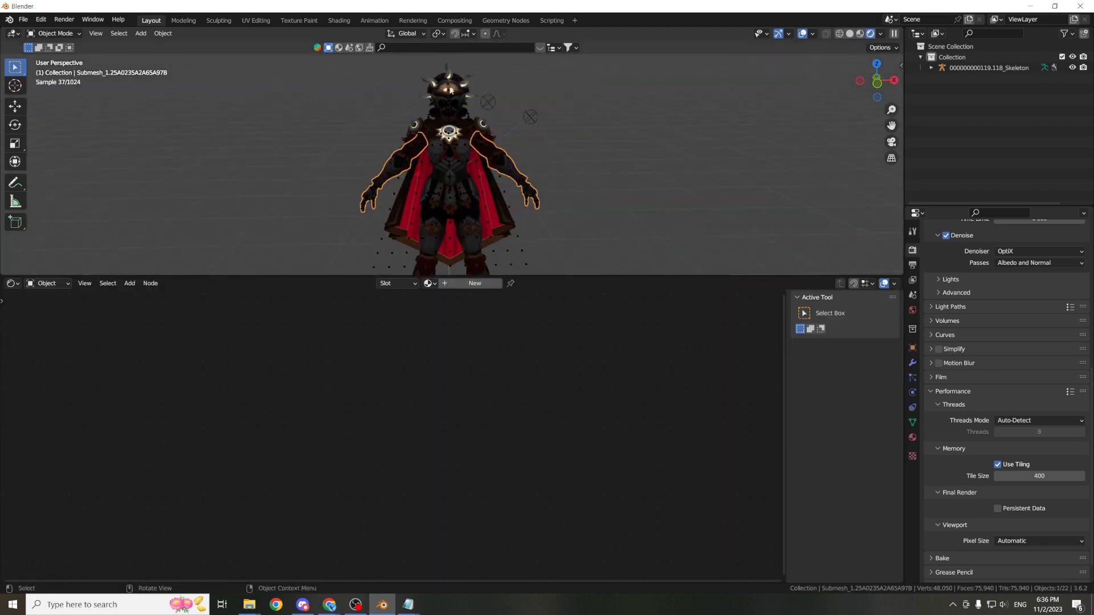
click(627, 217)
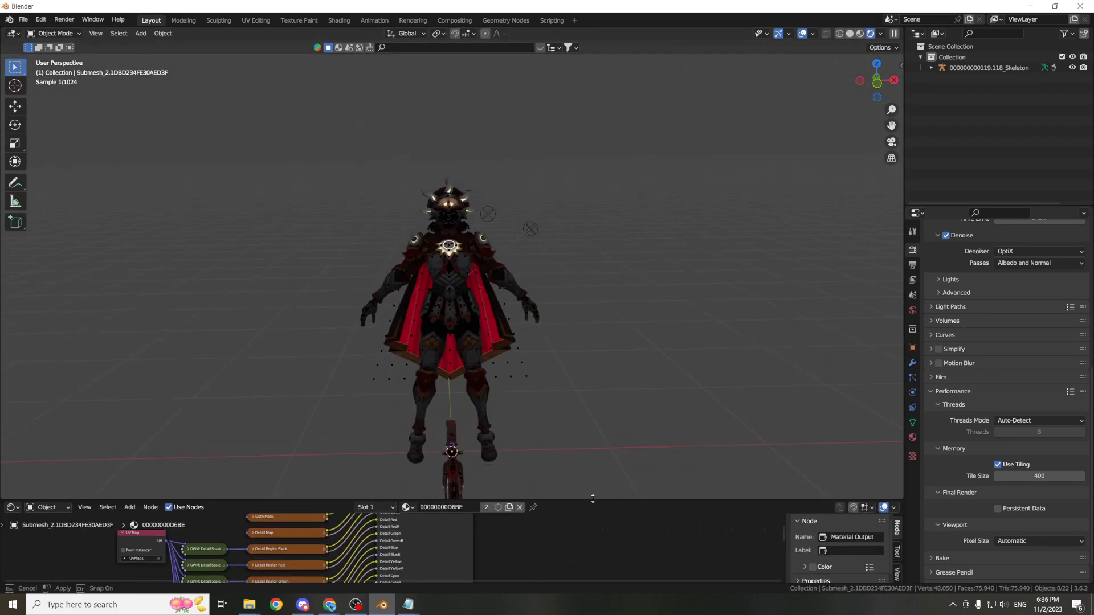
middle_drag(604, 294, 646, 294)
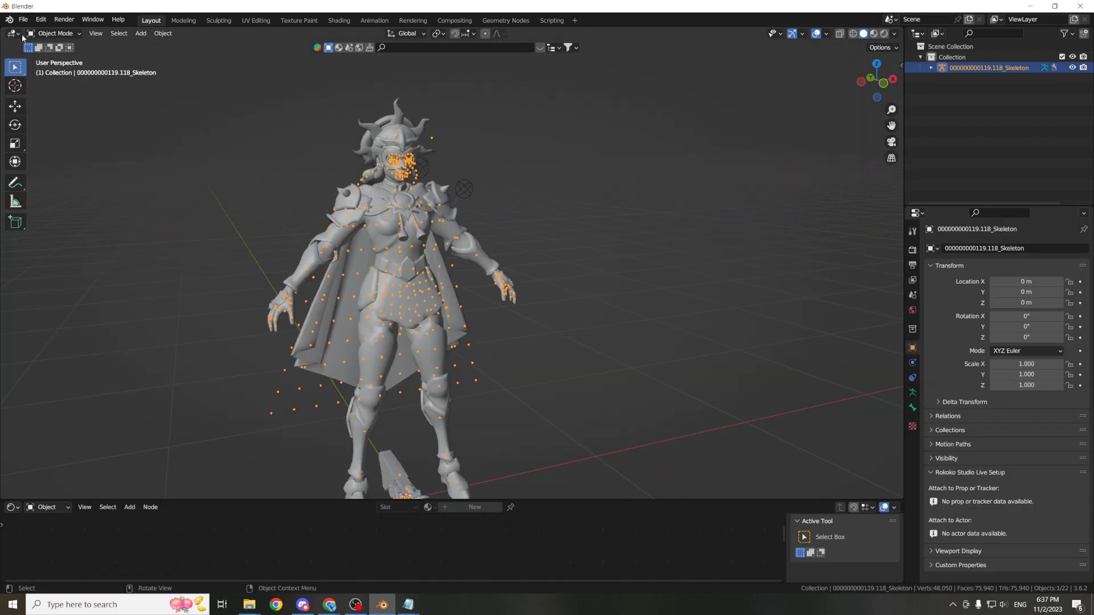
Import the Overtools animation clip 00000000D095.owanimclip from folder 33 of the 000000000119.118 model's Animations\128 folder.
click(22, 21)
mouse_move(57, 163)
mouse_move(182, 366)
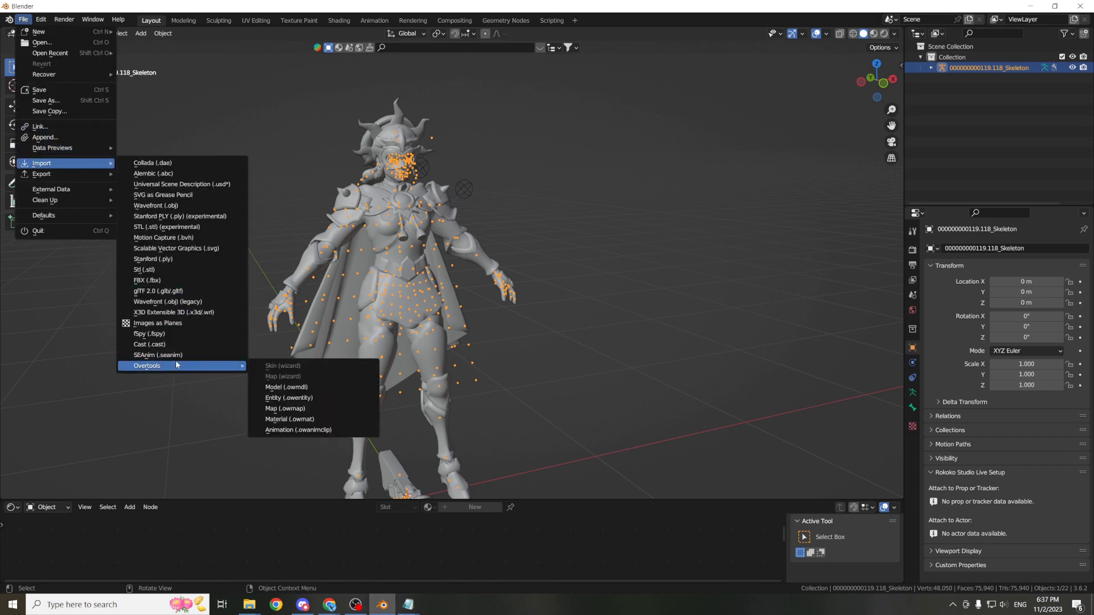
click(308, 430)
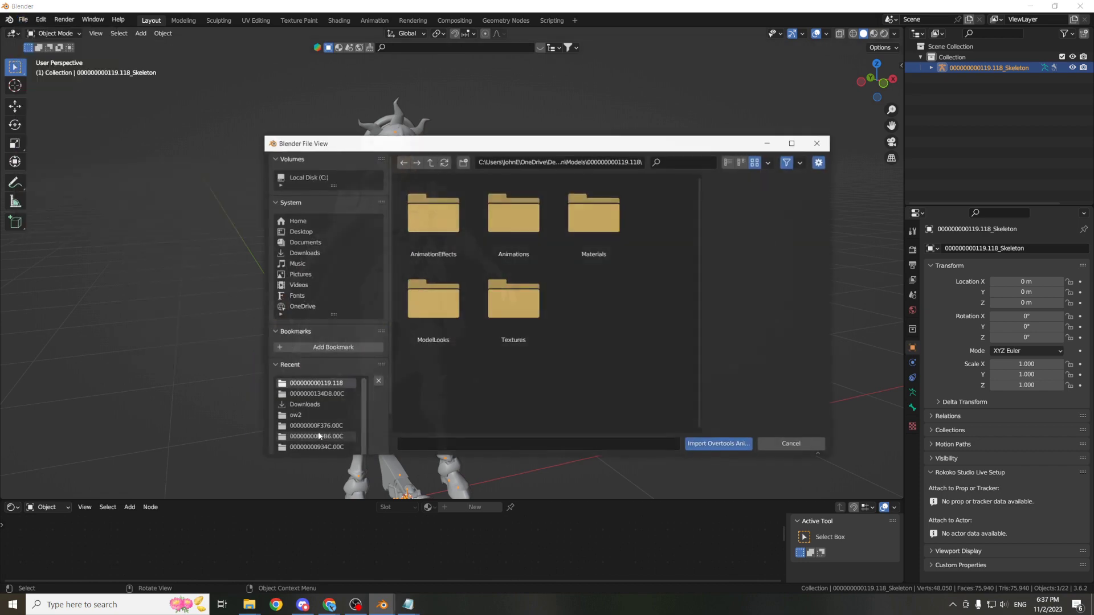
key(ctrl+f)
text(119)
double_click(451, 233)
double_click(494, 222)
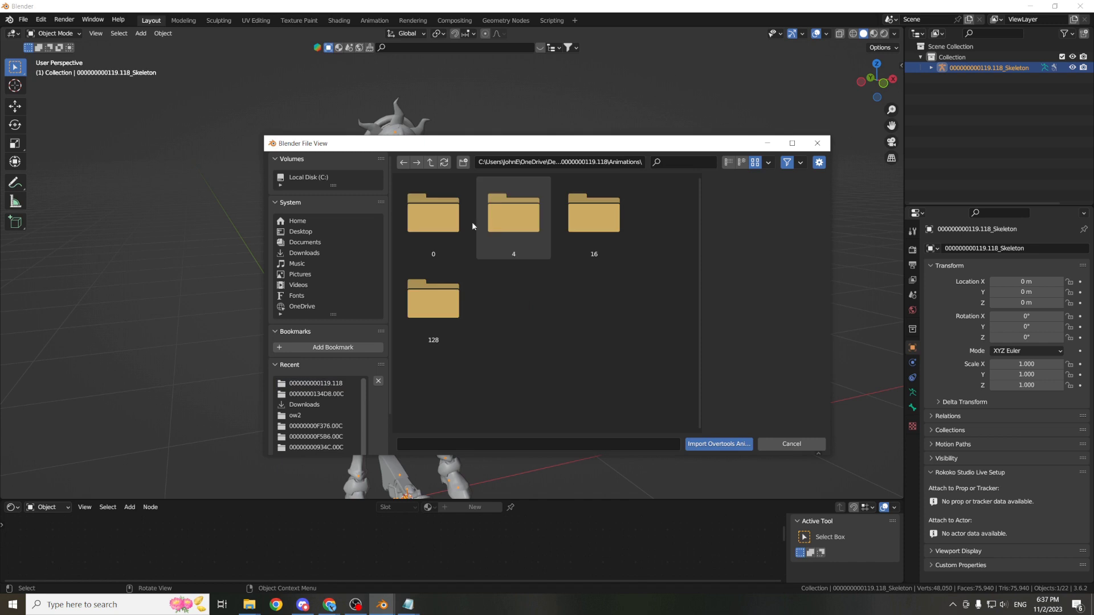
double_click(449, 296)
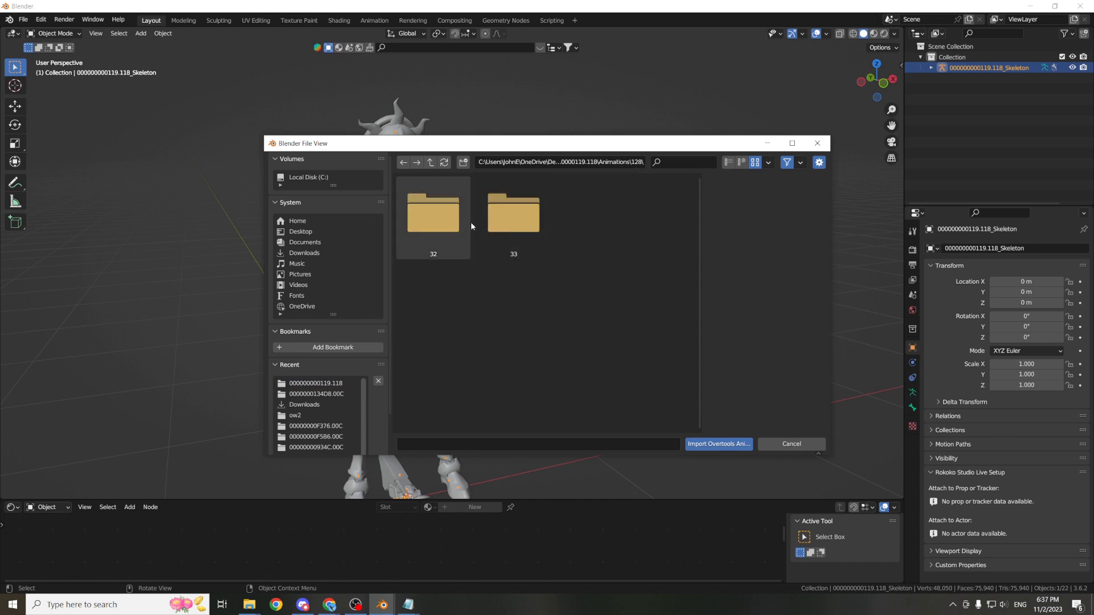
double_click(487, 218)
click(428, 207)
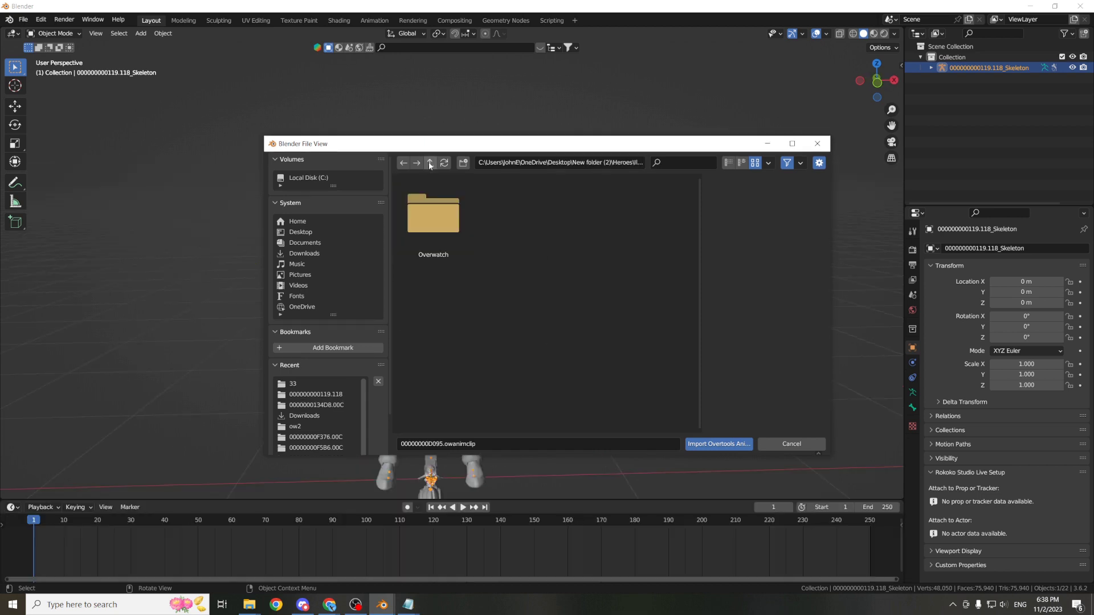
Import the 00000000DBA3.owanimclip animation from Illari's VictoryPose\Overwatch\Stare Down folder, under Animations\16\33.
click(430, 165)
double_click(594, 216)
double_click(432, 219)
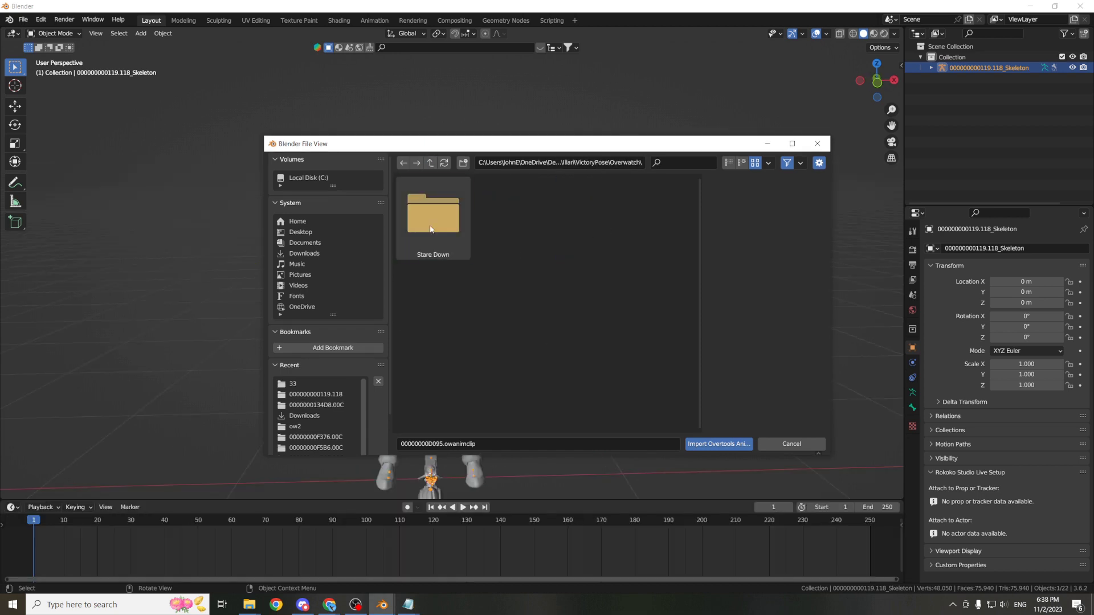
double_click(430, 227)
double_click(430, 226)
double_click(430, 227)
double_click(430, 227)
click(430, 228)
click(723, 443)
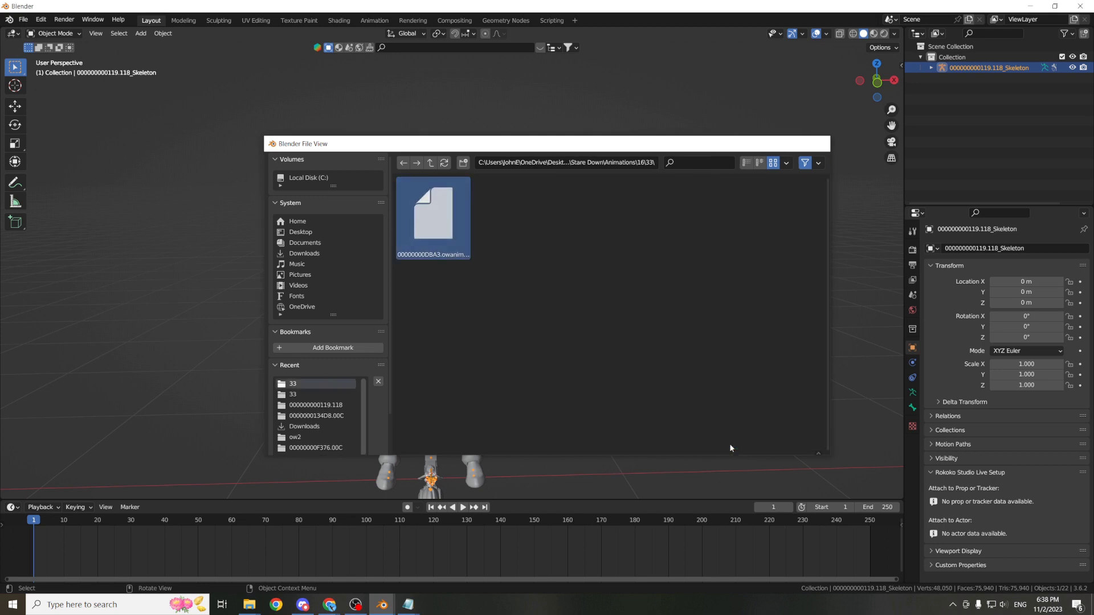
Scrub through the victory pose animation on the timeline and examine the rendered character.
middle_drag(562, 401, 97, 482)
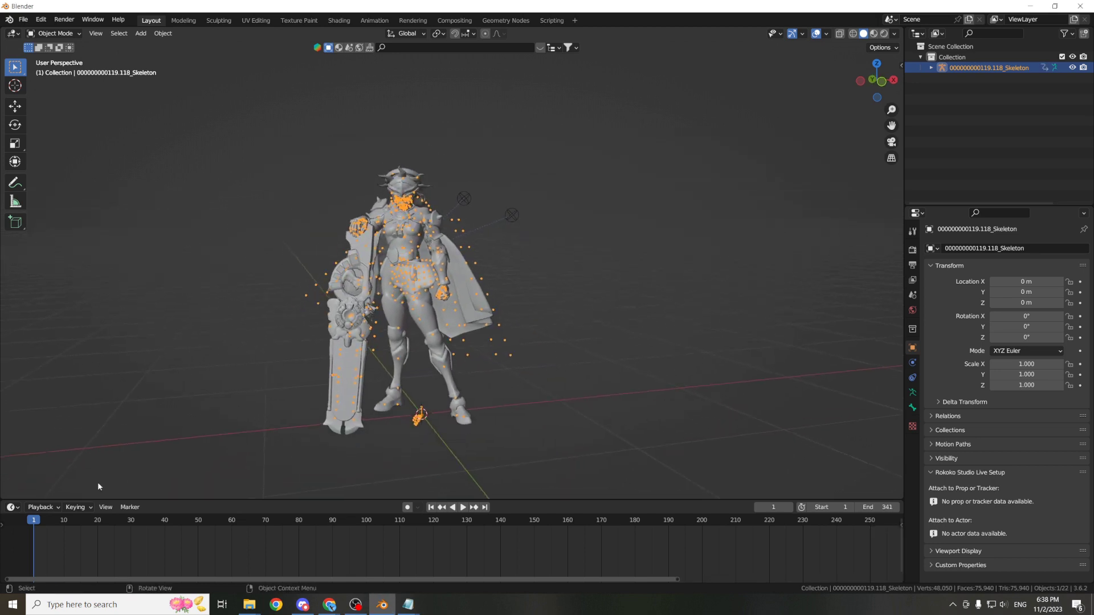
drag(37, 524, 695, 520)
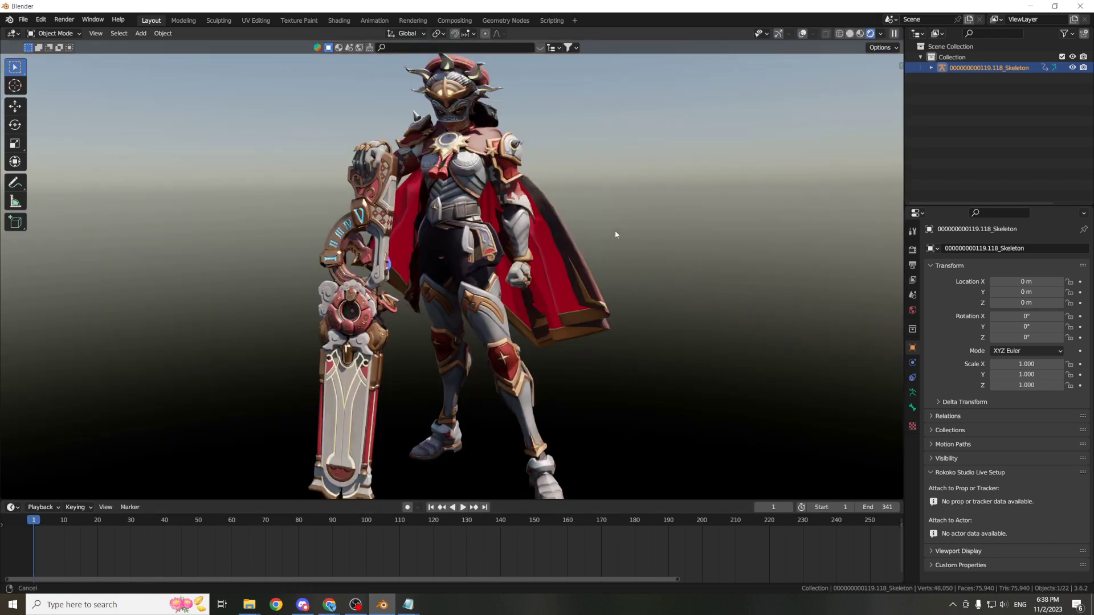
scroll(615, 234, down, 6)
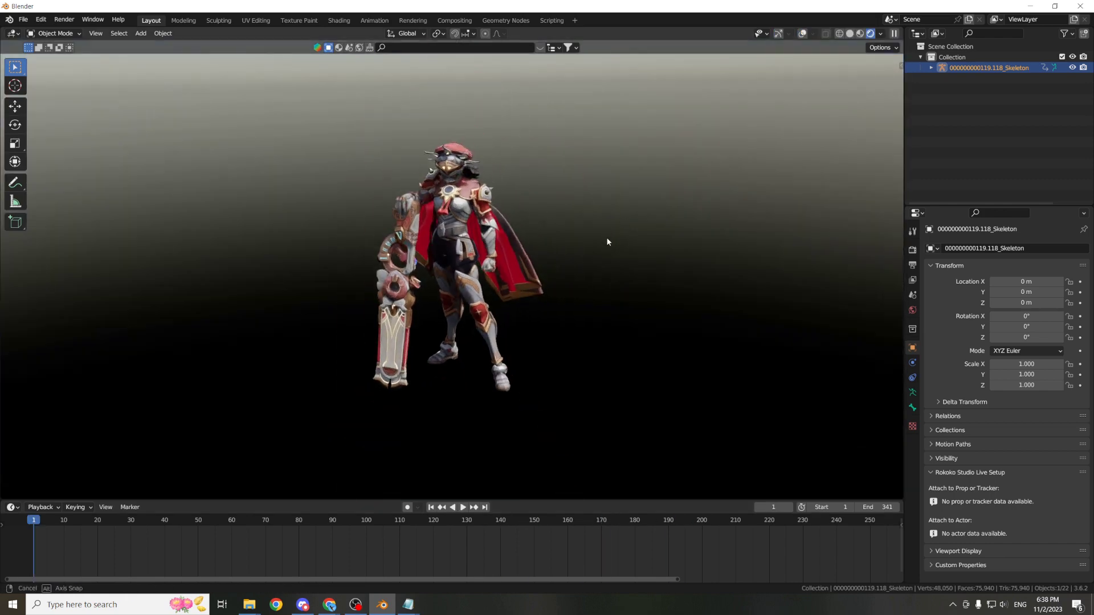
scroll(609, 234, up, 2)
scroll(511, 376, up, 3)
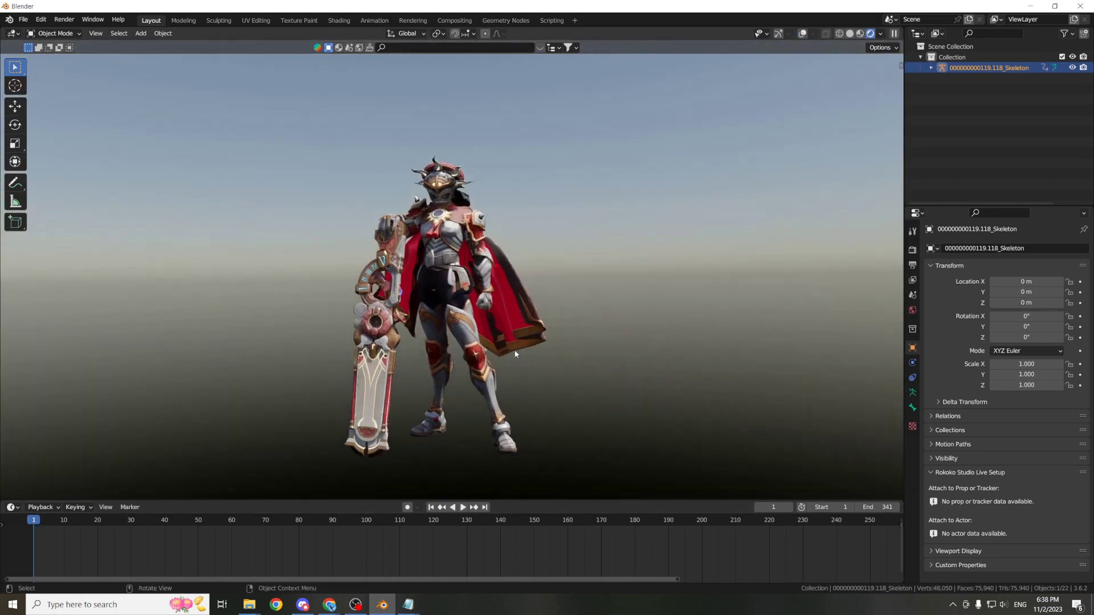